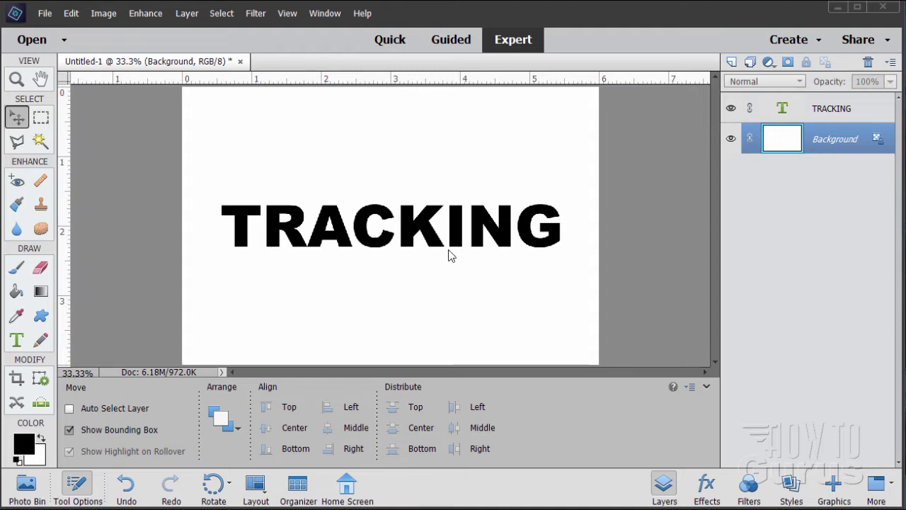
Step: Select the whole word TRACKING with the Horizontal Type tool for editing
click(17, 340)
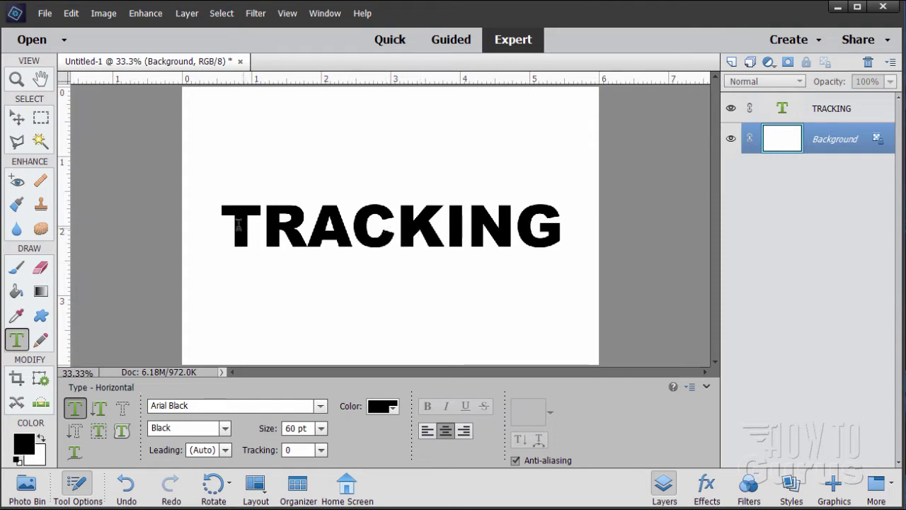
double_click(394, 227)
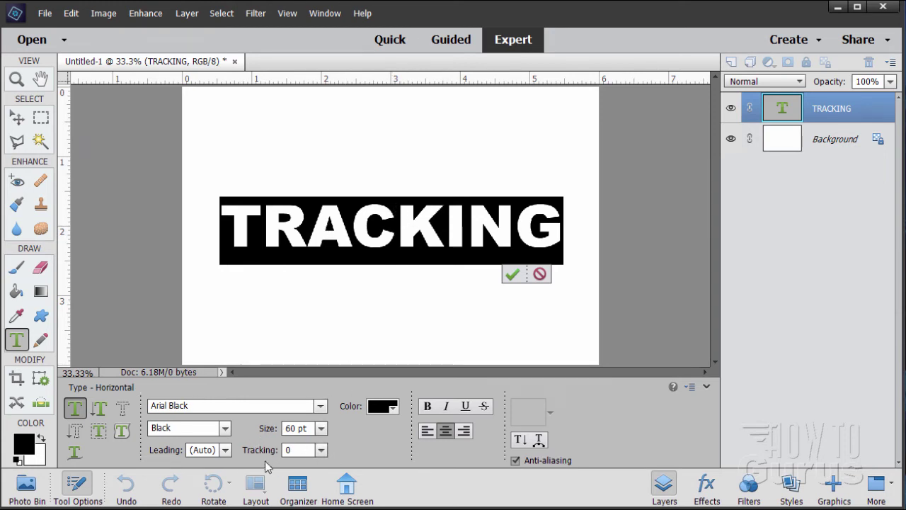
click(322, 450)
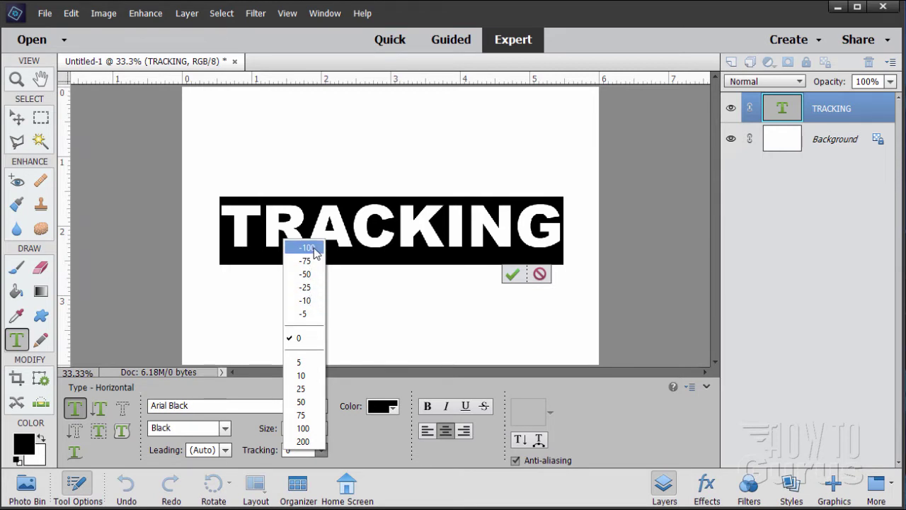
click(302, 428)
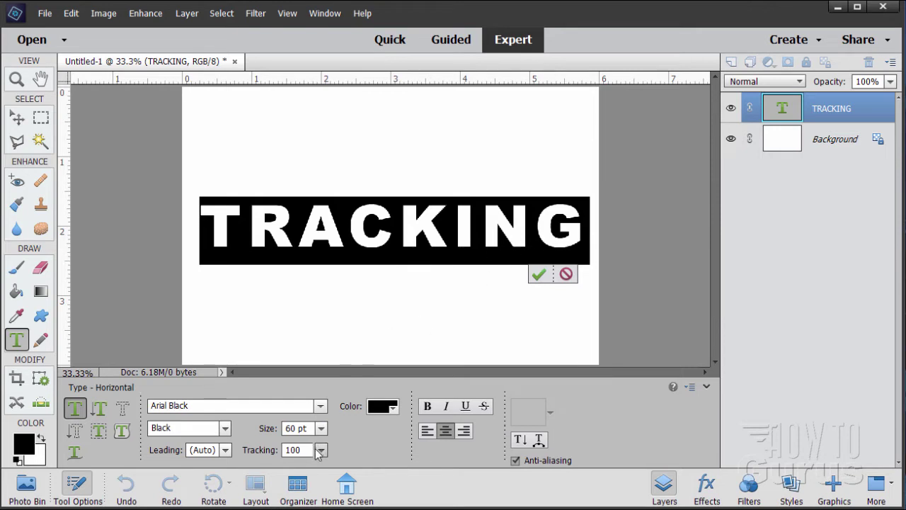
click(320, 451)
click(311, 436)
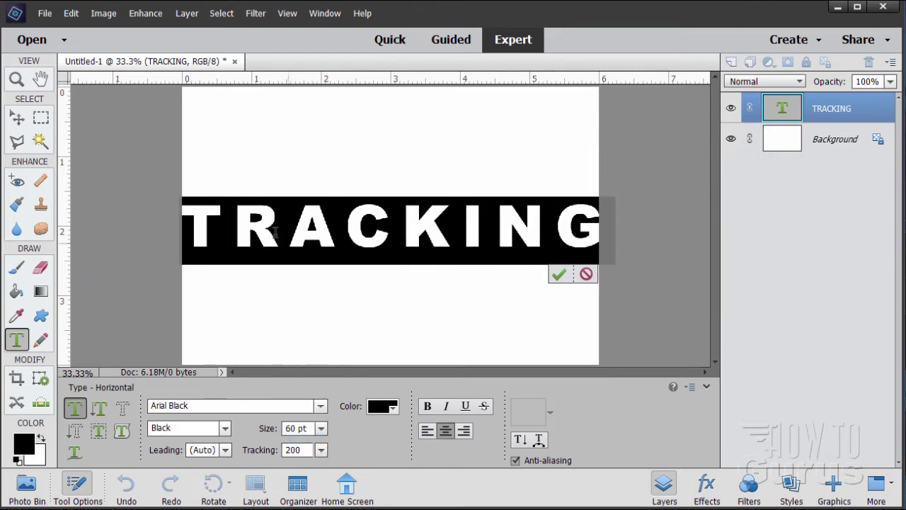
click(320, 449)
click(306, 287)
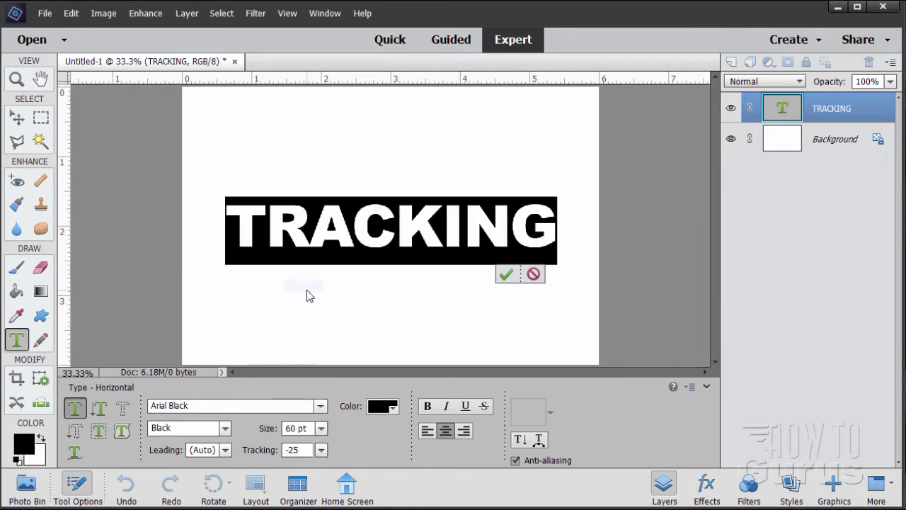
click(321, 450)
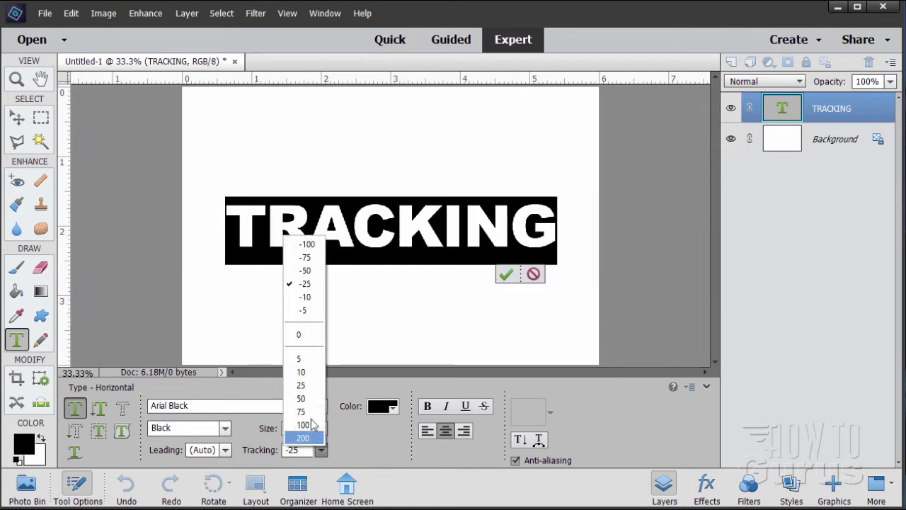
click(305, 256)
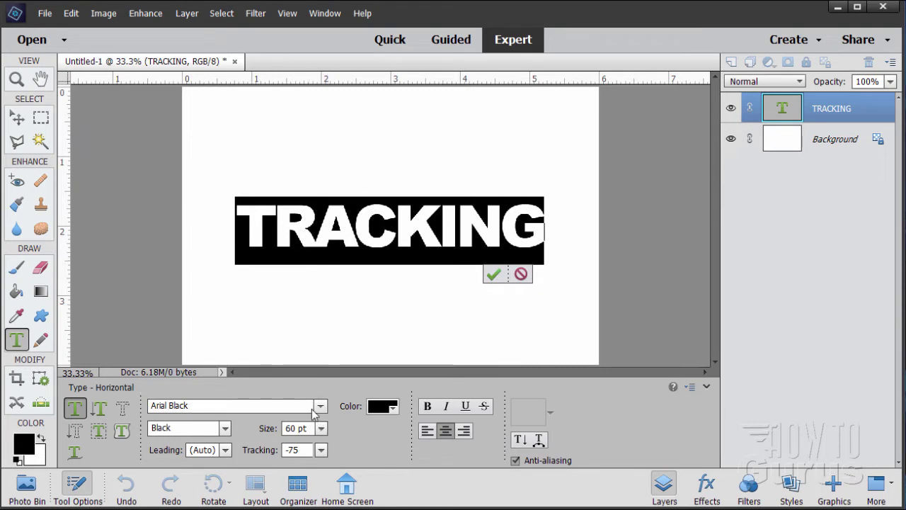
click(320, 450)
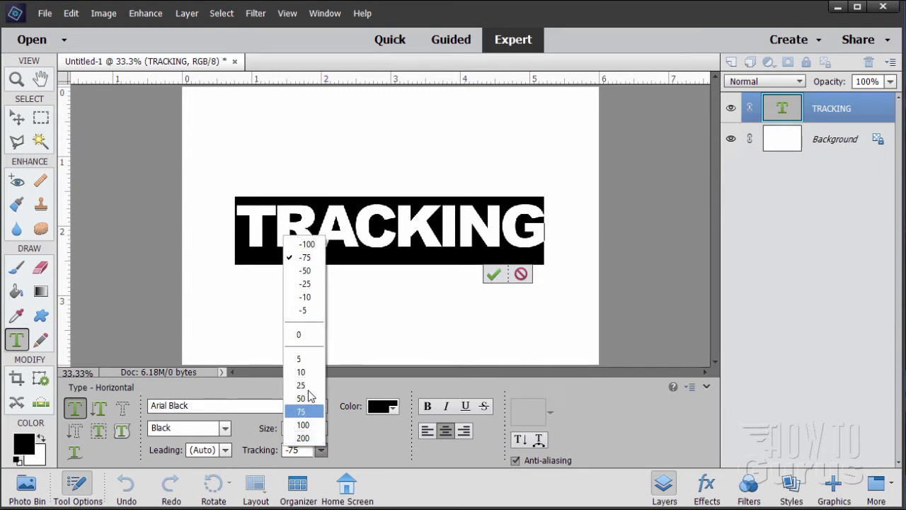
click(301, 334)
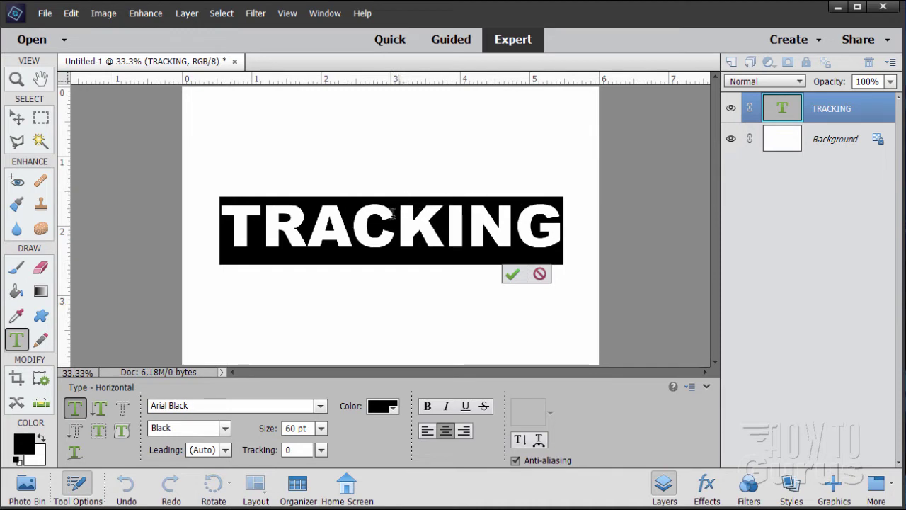
Step: Tighten the spacing of the A in TRACKING to -50
click(395, 220)
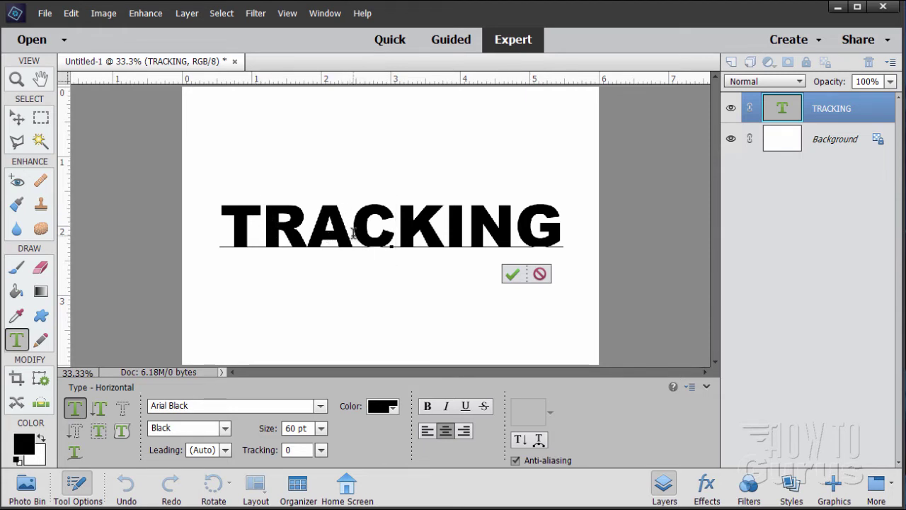
drag(352, 234, 325, 228)
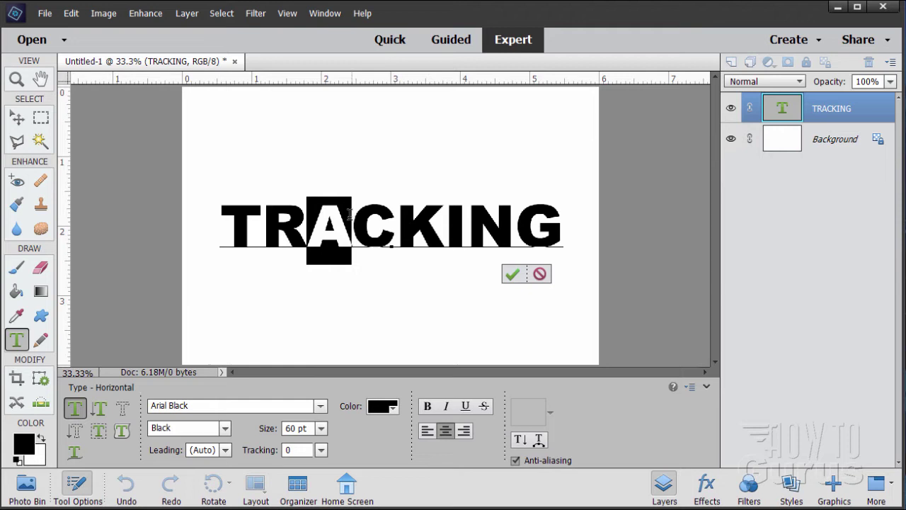
click(321, 450)
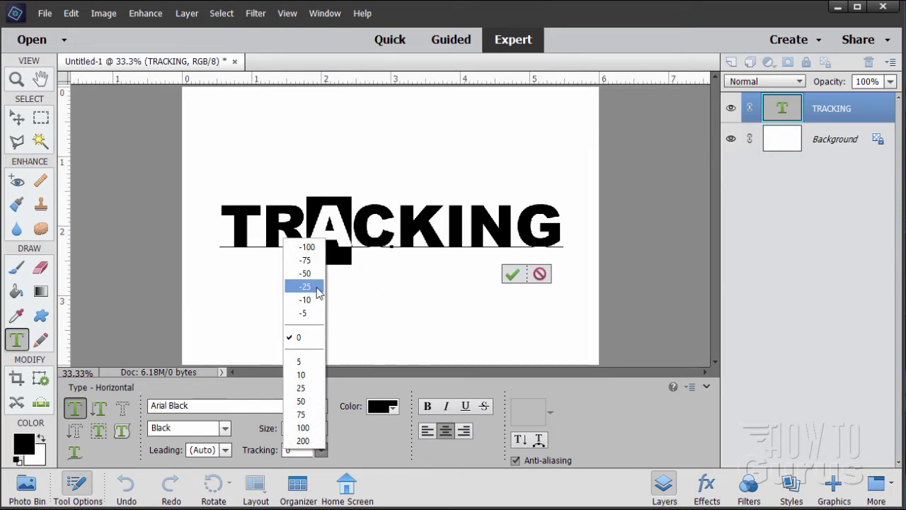
click(318, 287)
click(320, 450)
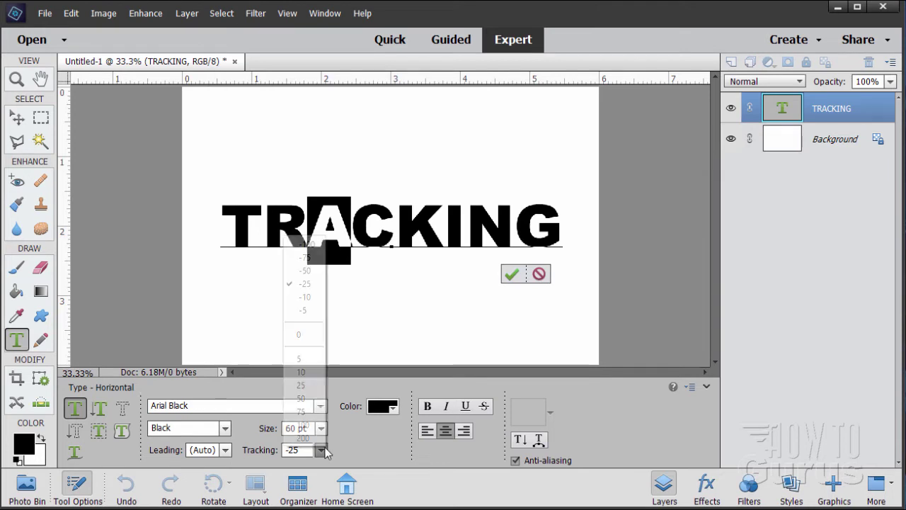
click(310, 271)
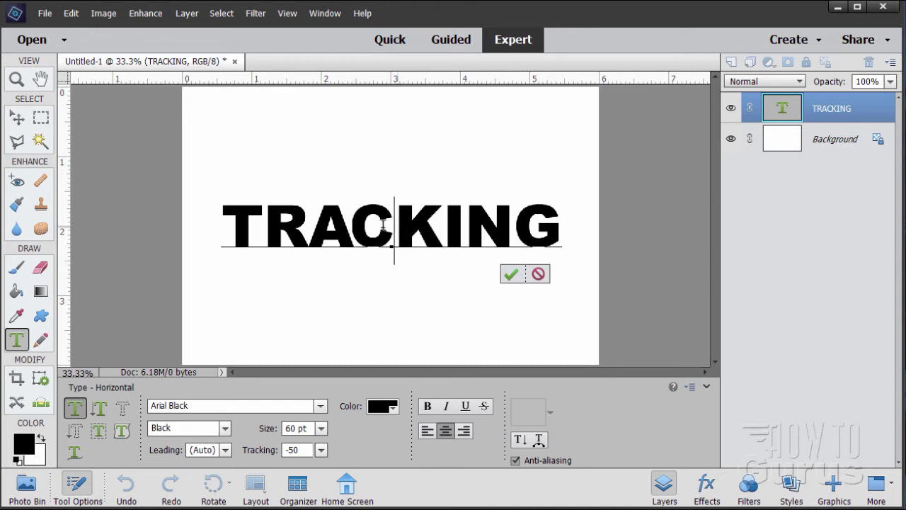
Step: Tighten the C and N to -50 as well and commit the text edits
drag(383, 224, 375, 240)
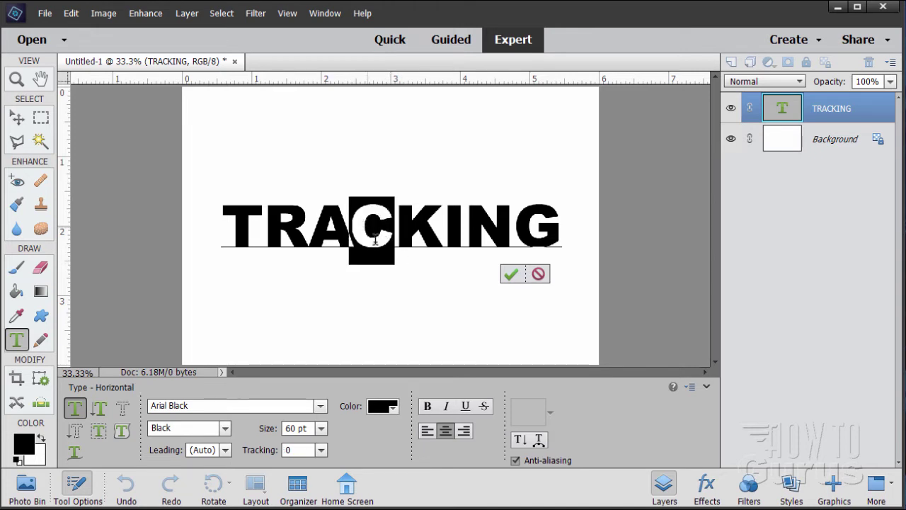
click(321, 450)
click(306, 273)
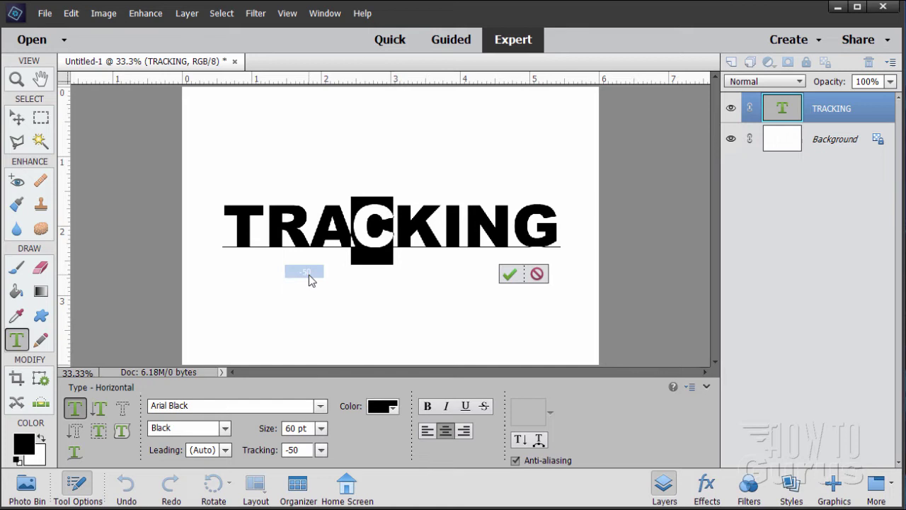
click(421, 241)
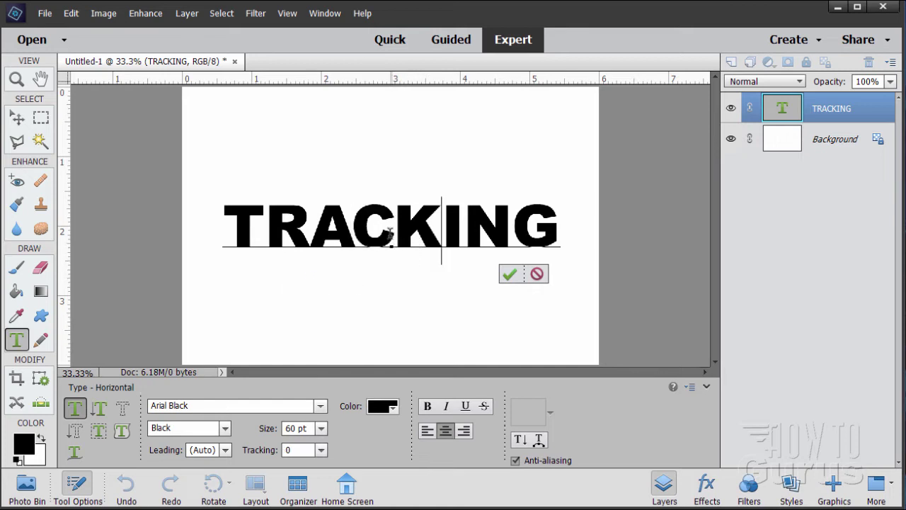
click(500, 220)
drag(500, 221, 480, 223)
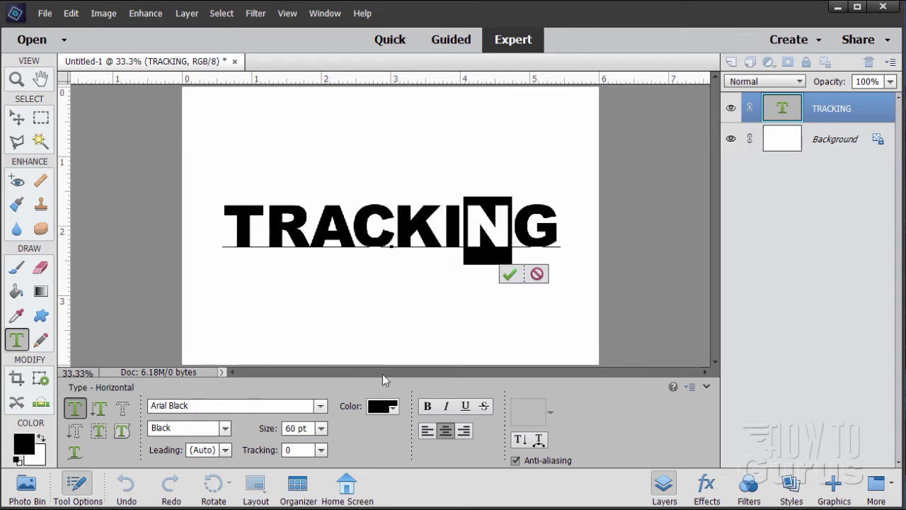
click(320, 449)
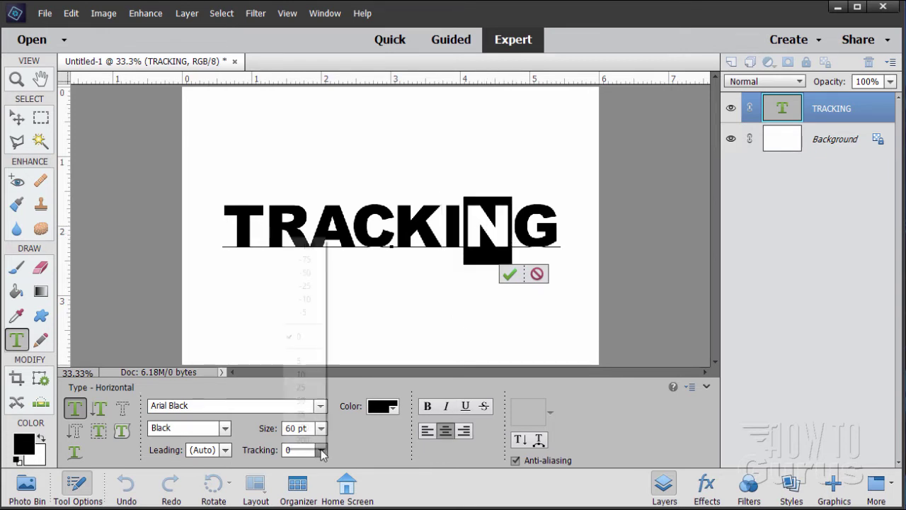
click(306, 273)
click(510, 274)
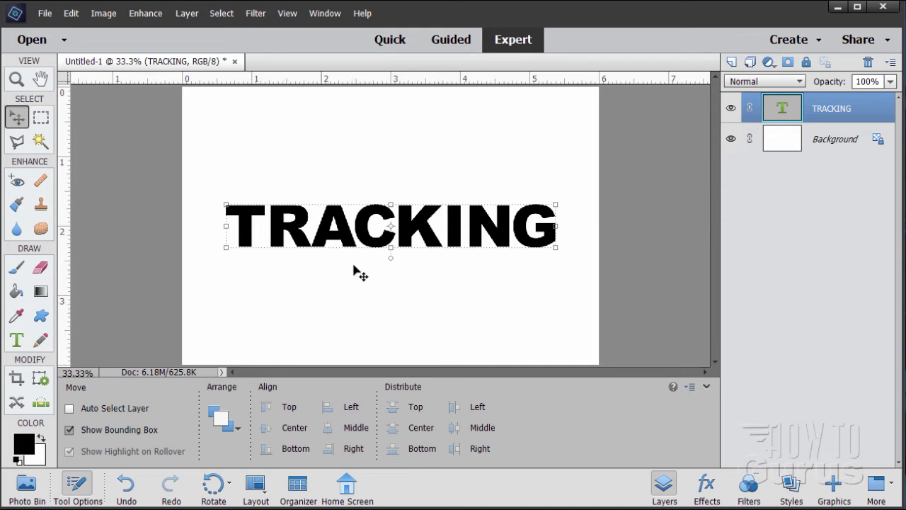
Step: Move TRACKING higher on the page and set the T's tracking to -25
drag(382, 239, 380, 218)
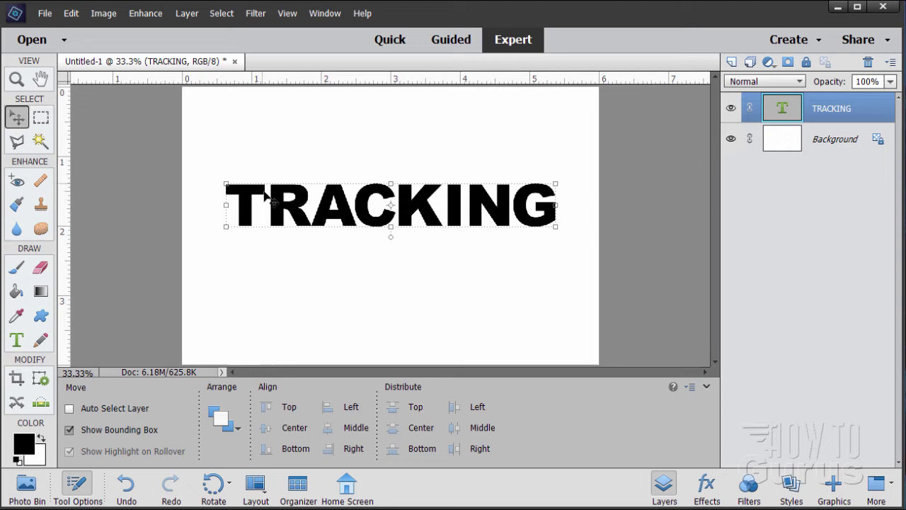
click(17, 340)
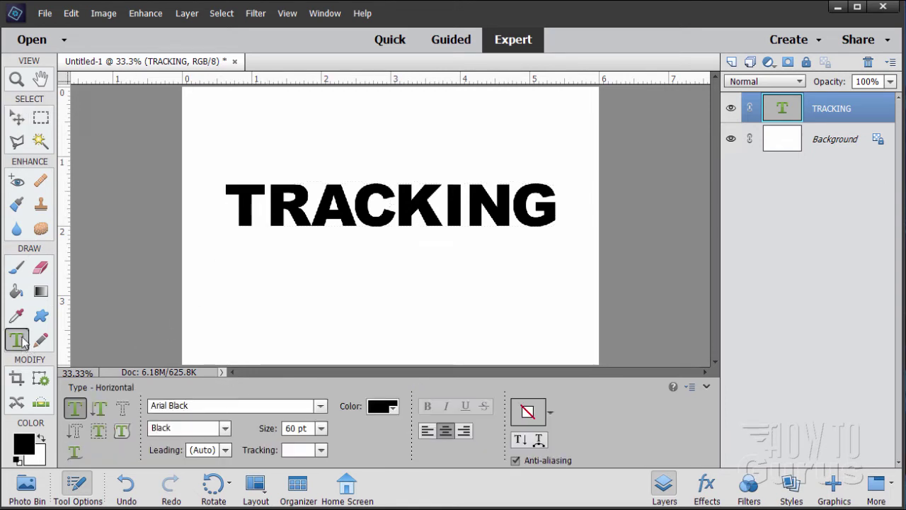
click(267, 205)
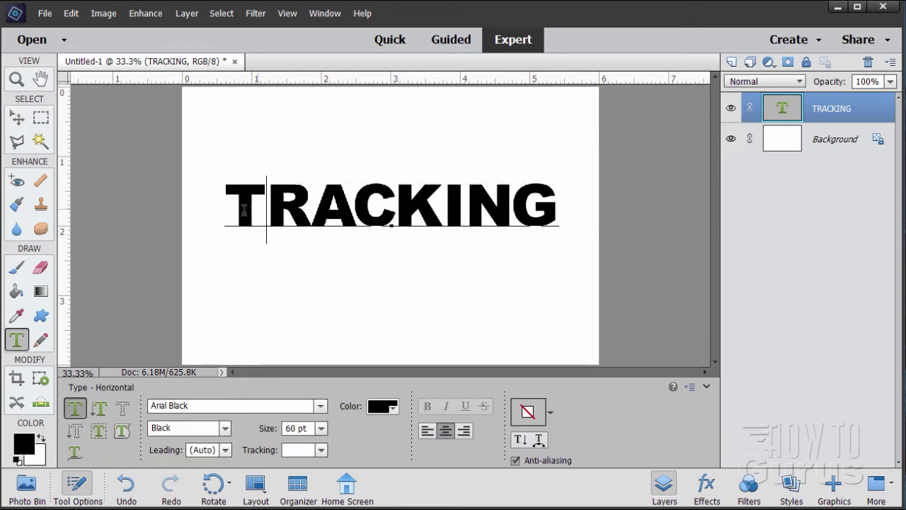
drag(266, 205, 225, 206)
click(321, 450)
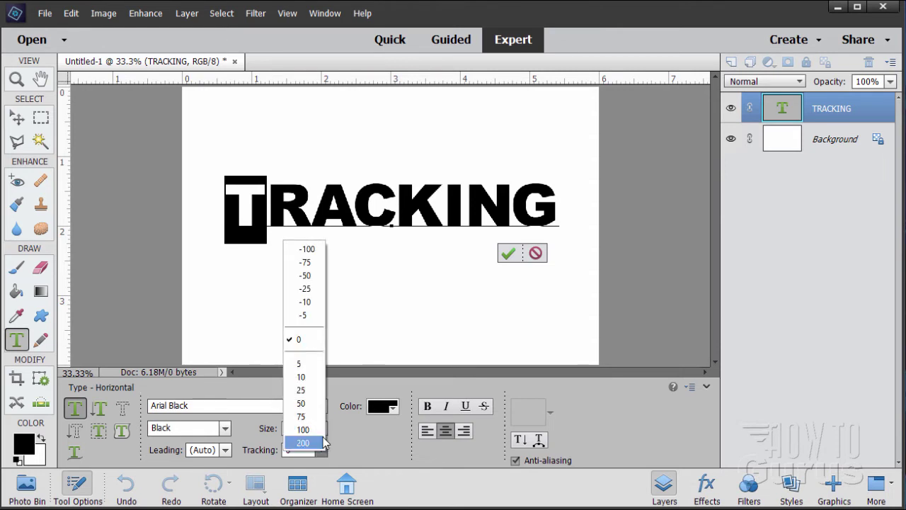
click(308, 290)
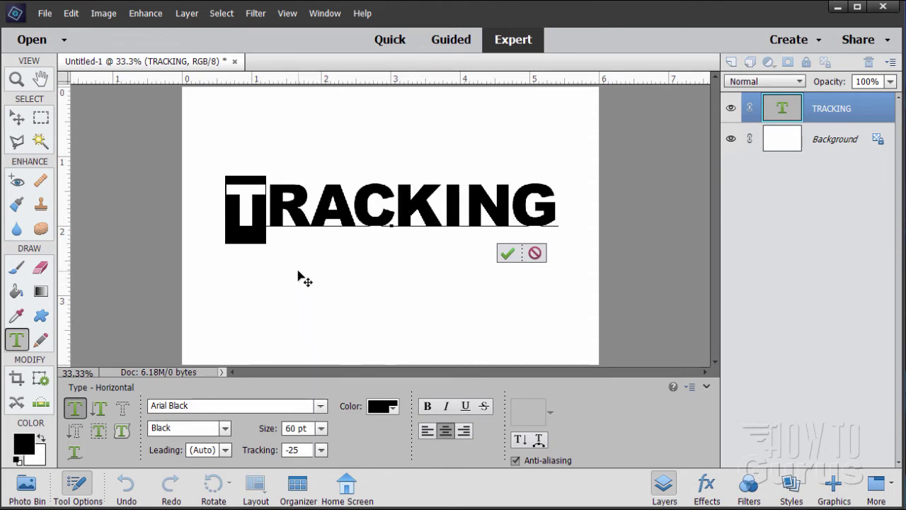
key(v)
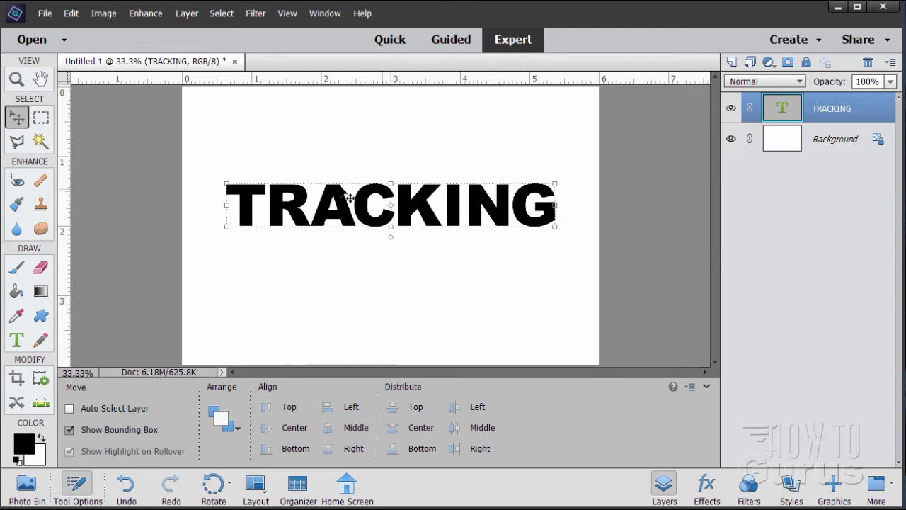
Step: Warp the whole word TRACKING with the Arc style, then place the cursor near the K
click(21, 341)
double_click(348, 214)
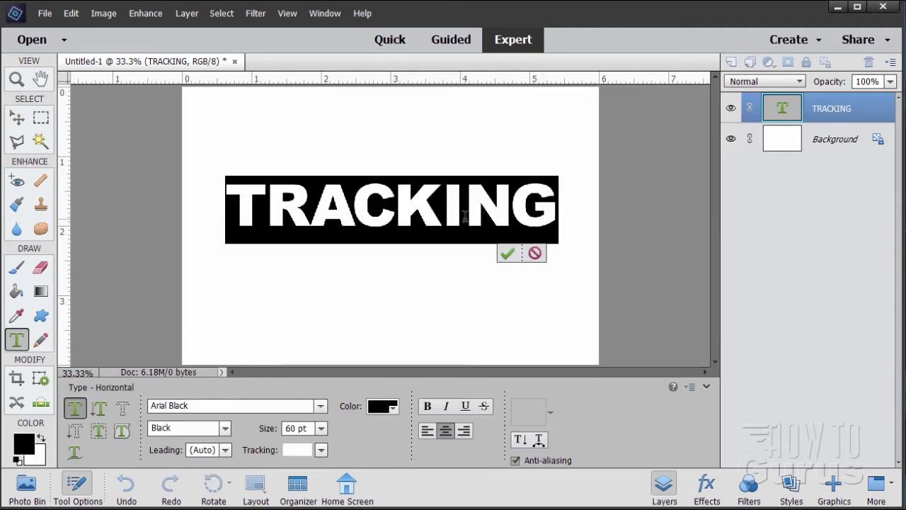
click(538, 440)
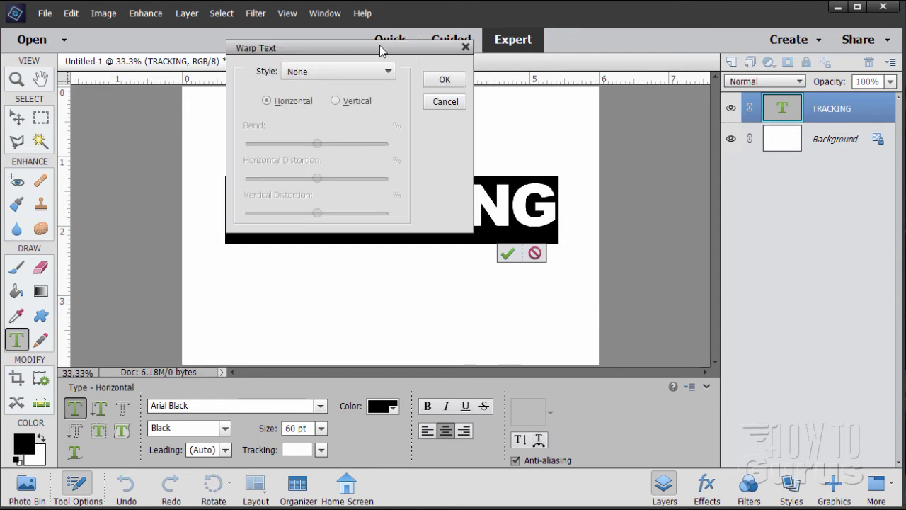
drag(380, 49, 736, 198)
click(729, 221)
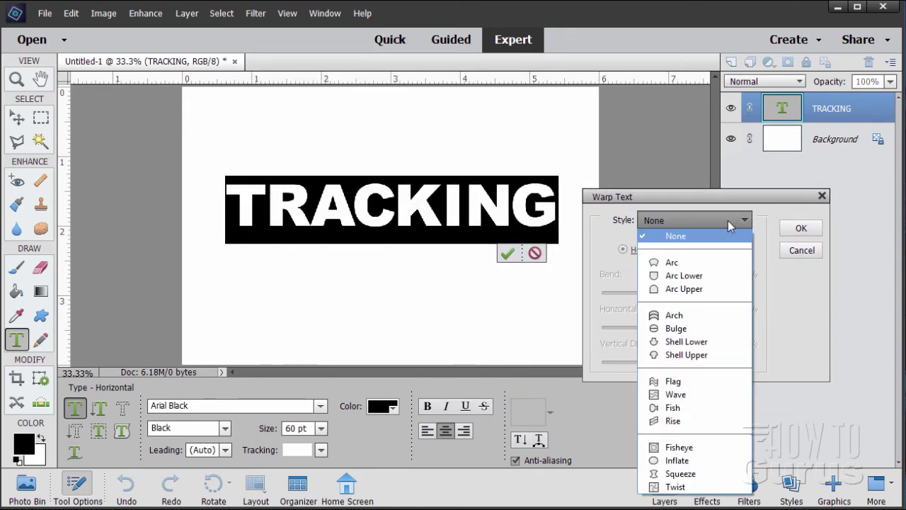
click(693, 263)
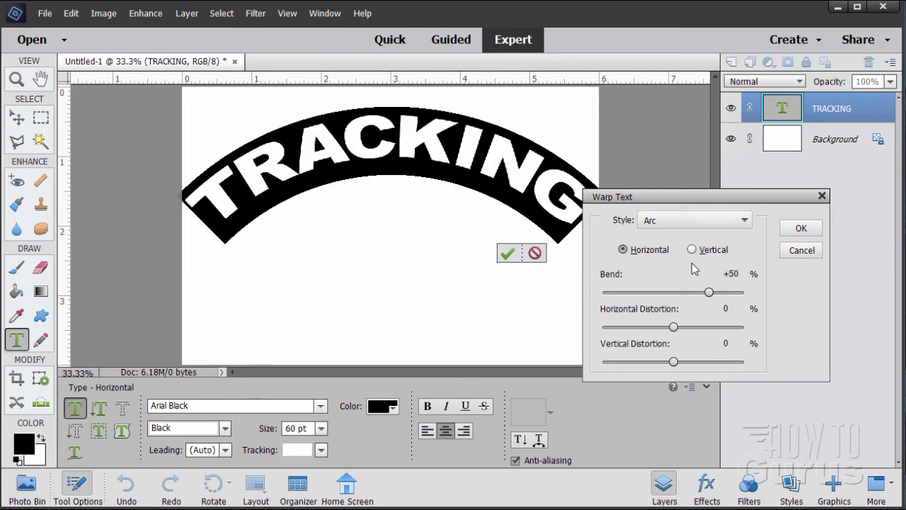
click(799, 230)
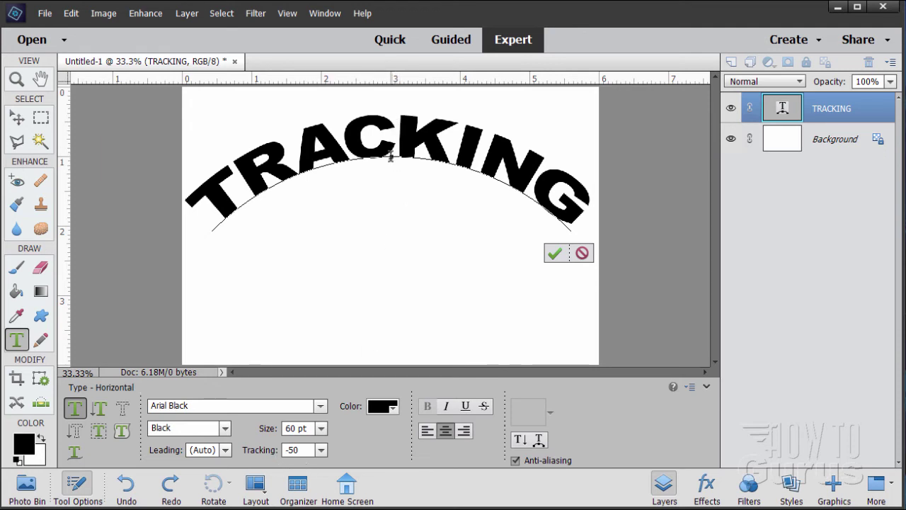
click(452, 142)
key(Left)
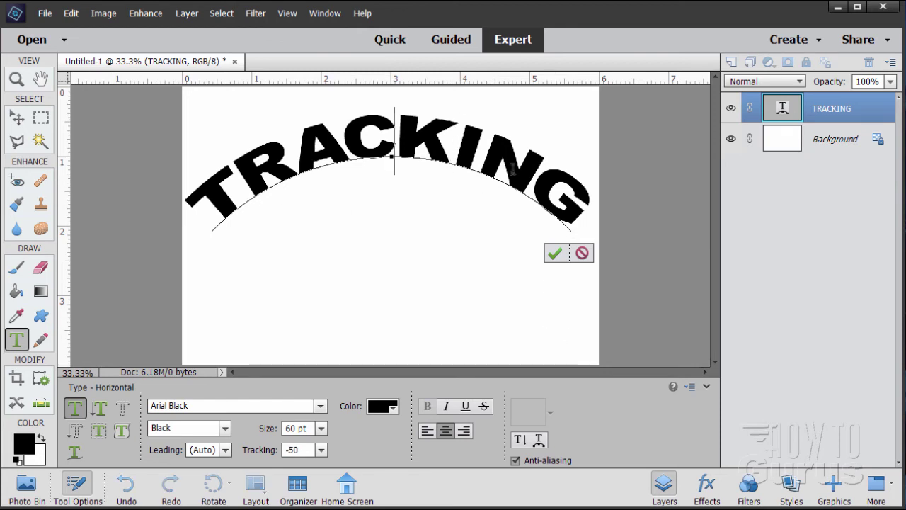
Step: Commit the text and apply the Complex 'Red with Gradient Stroke' style to TRACKING
click(554, 252)
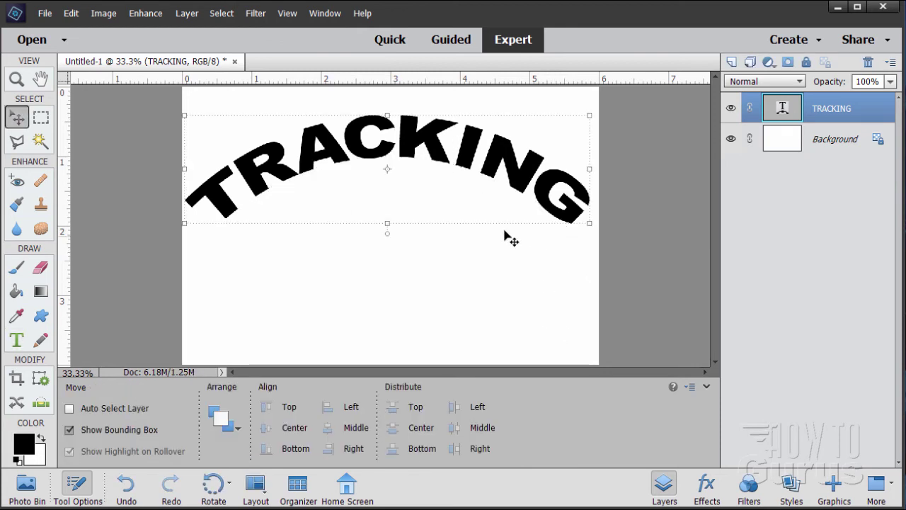
click(792, 486)
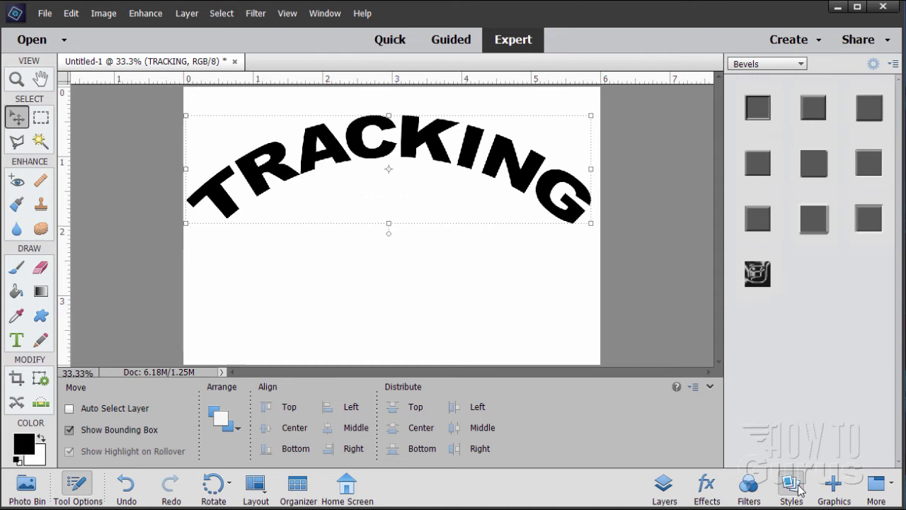
click(779, 68)
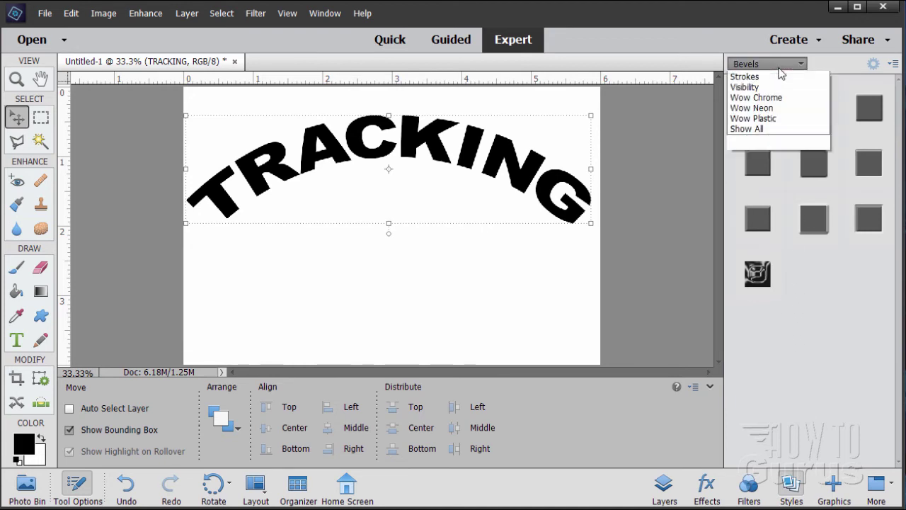
click(772, 87)
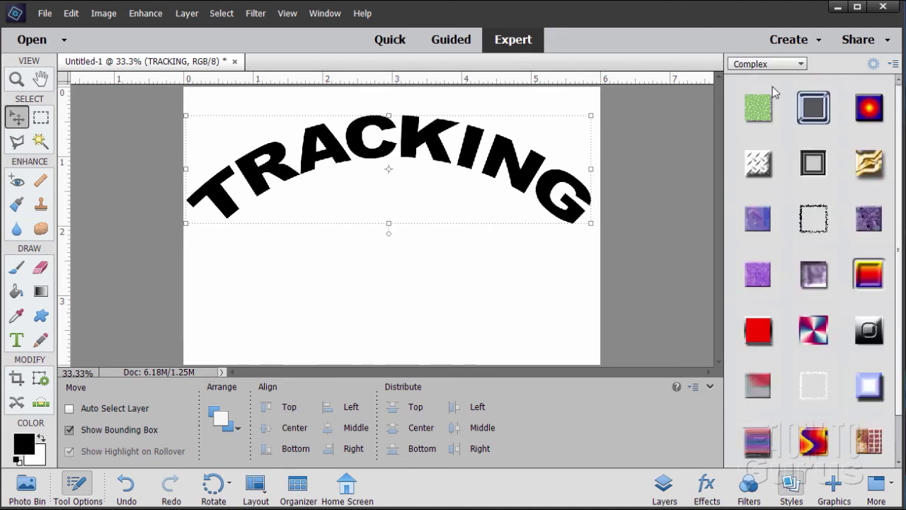
click(766, 331)
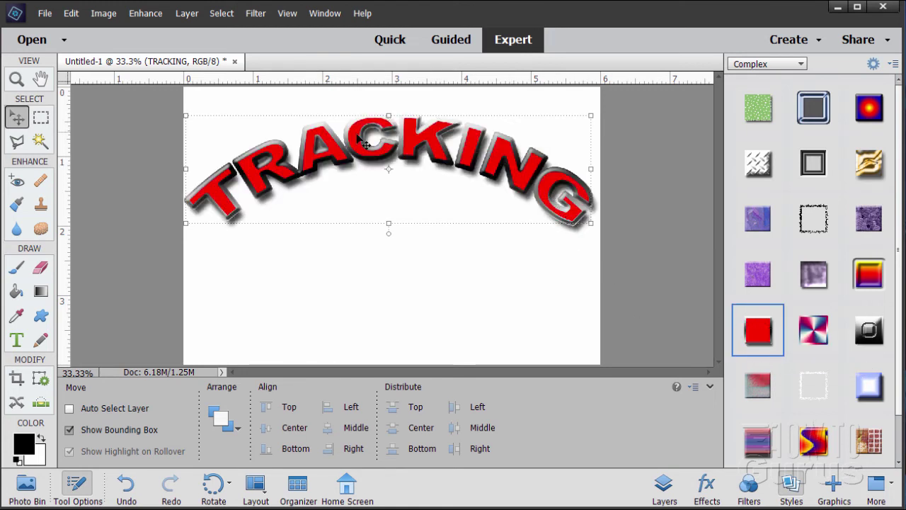
click(16, 342)
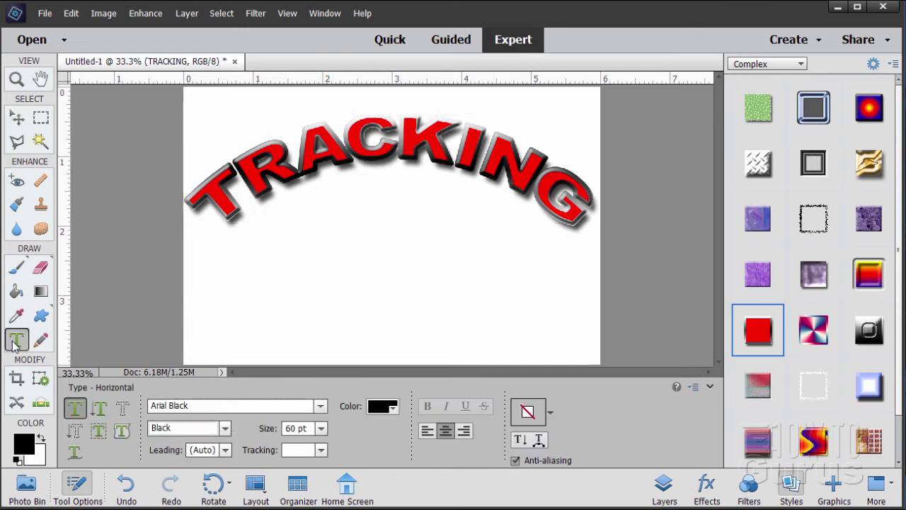
click(408, 147)
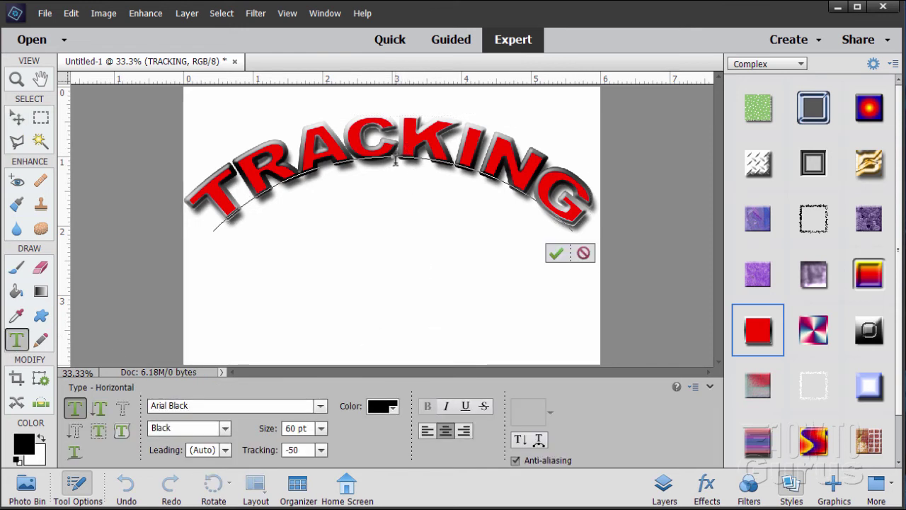